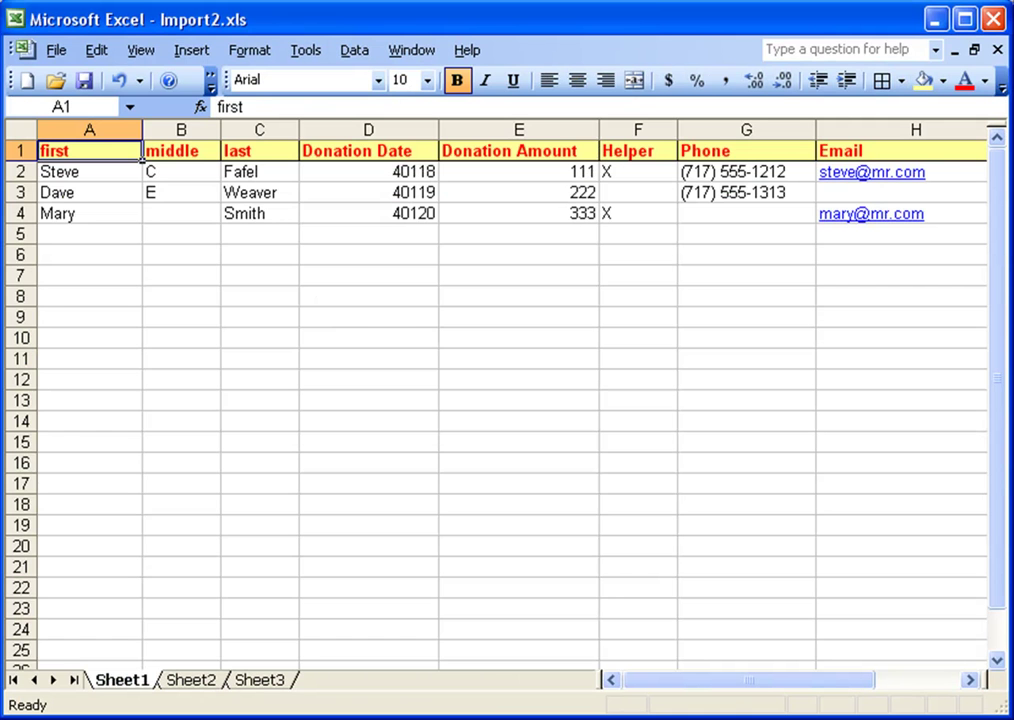
Clear all formats from the whole sheet, leaving plain headers and plain-text emails, then save Import2.xls.
left_click(84, 170)
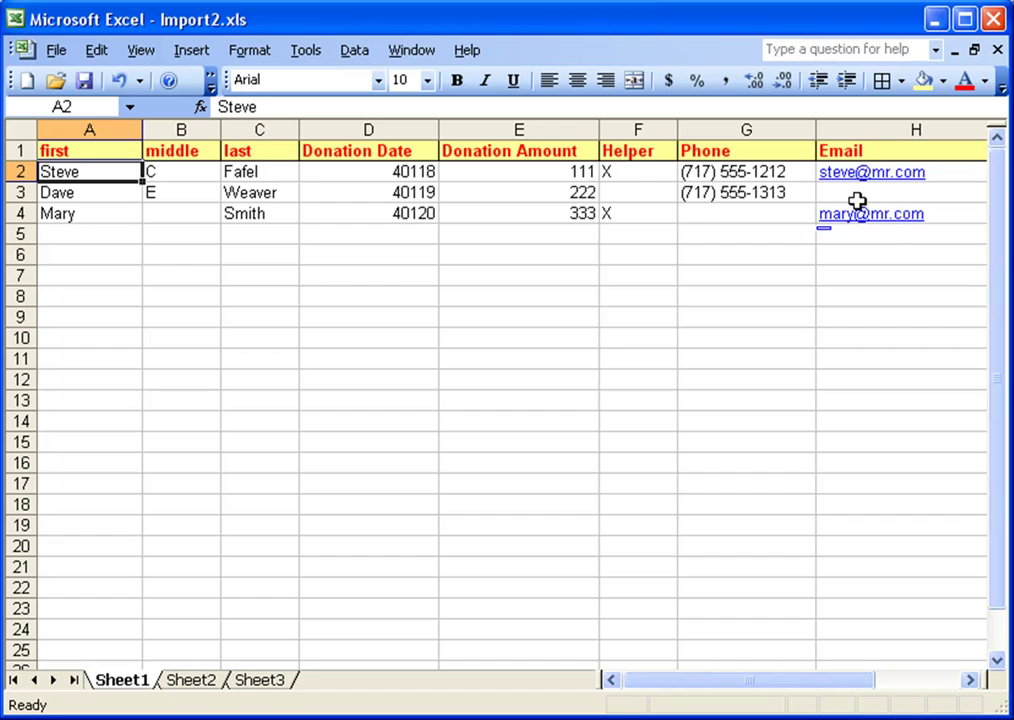
left_click(82, 192)
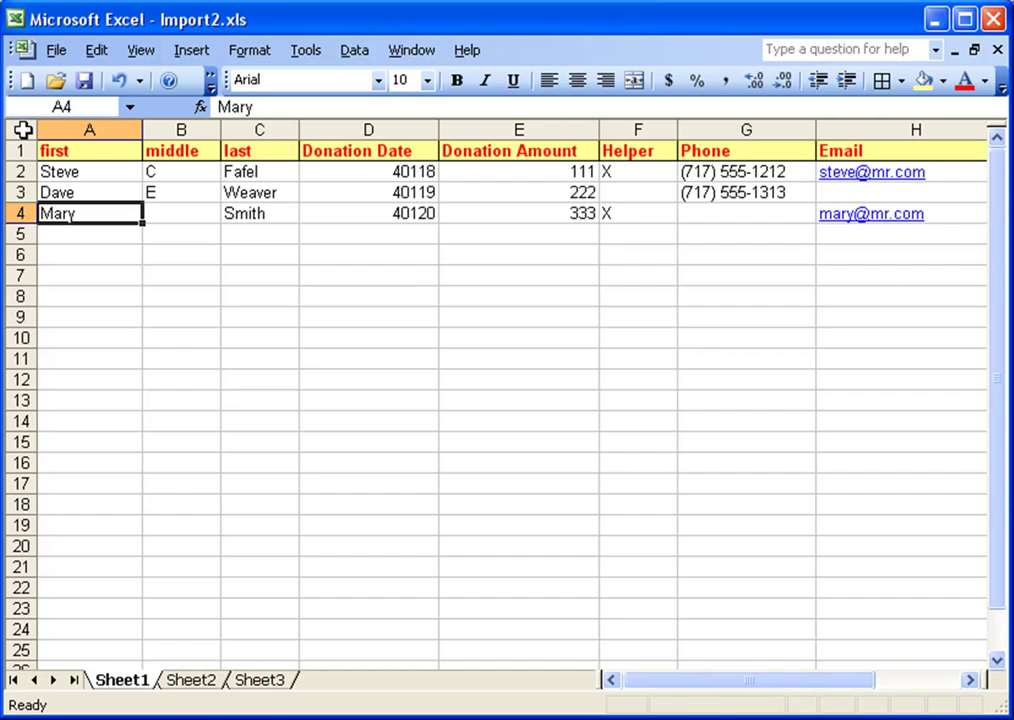
left_click(22, 129)
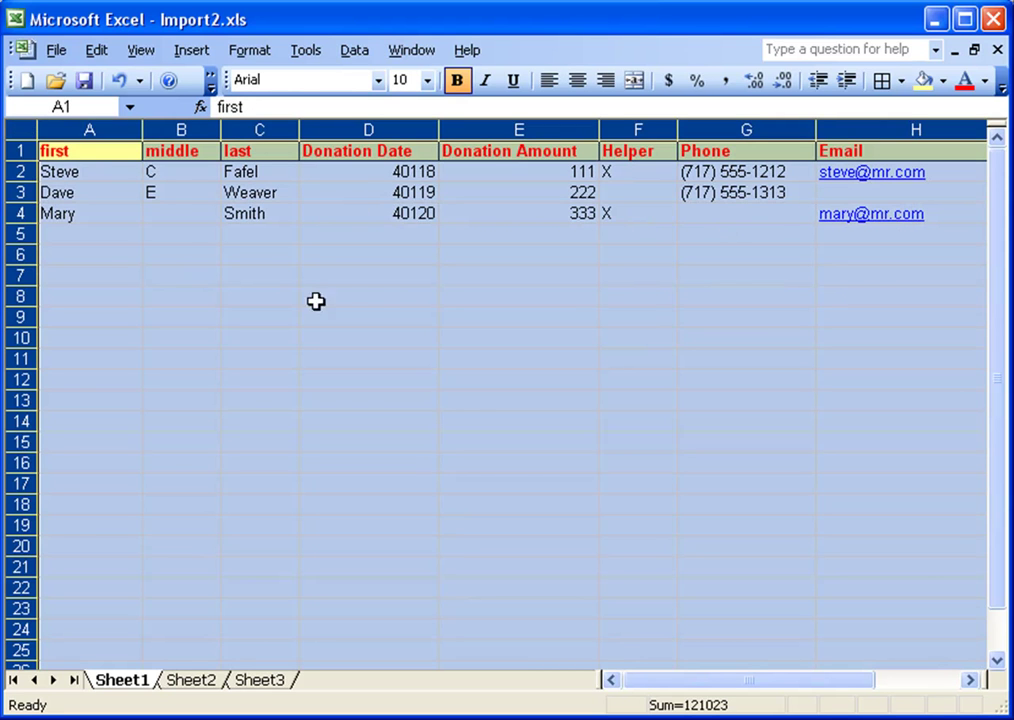
left_click(96, 50)
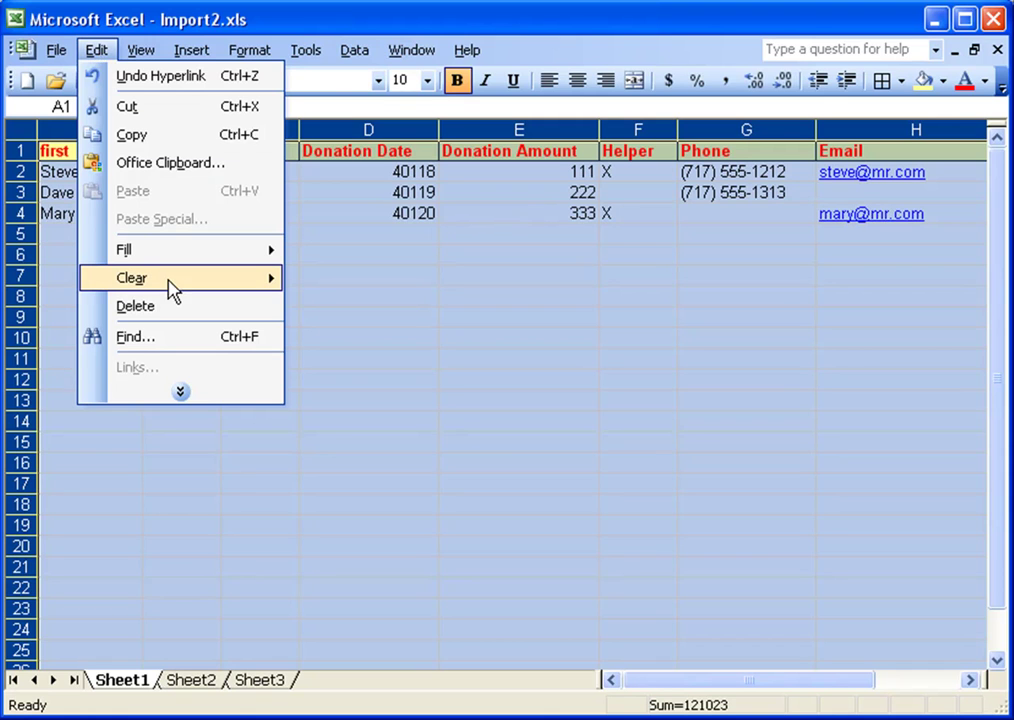
mouse_move(180, 278)
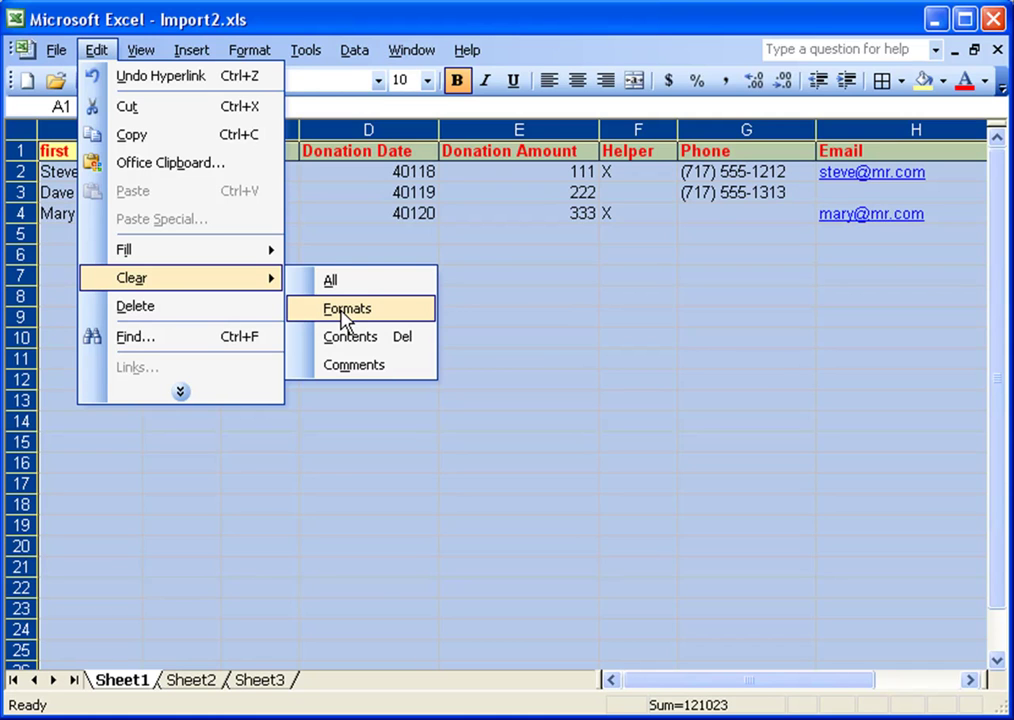
left_click(343, 310)
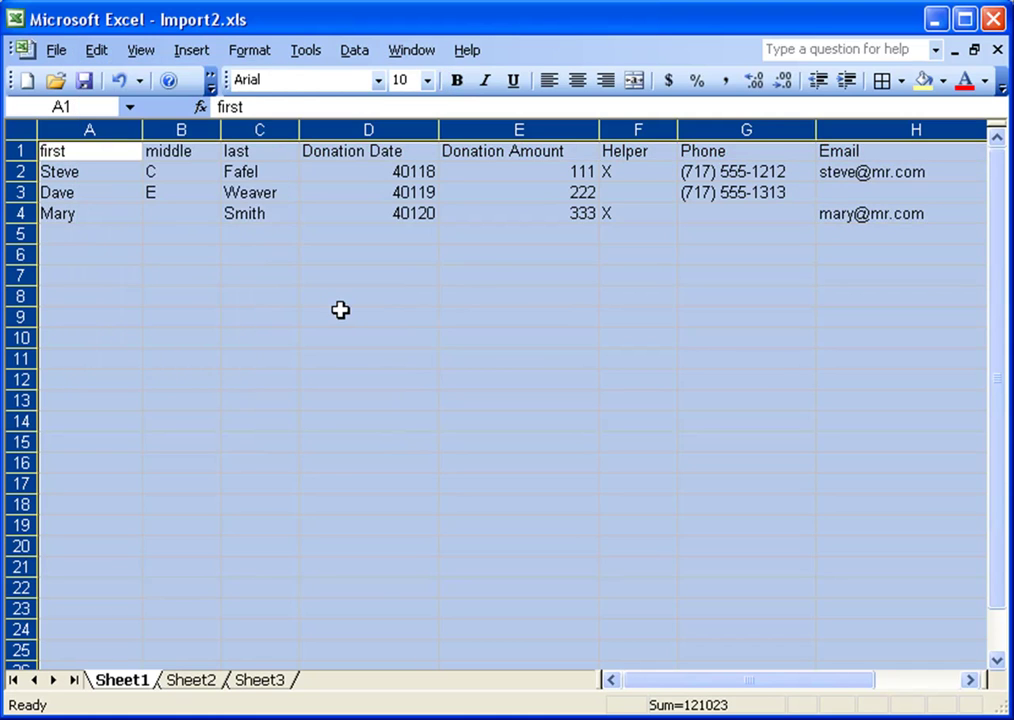
left_click(100, 155)
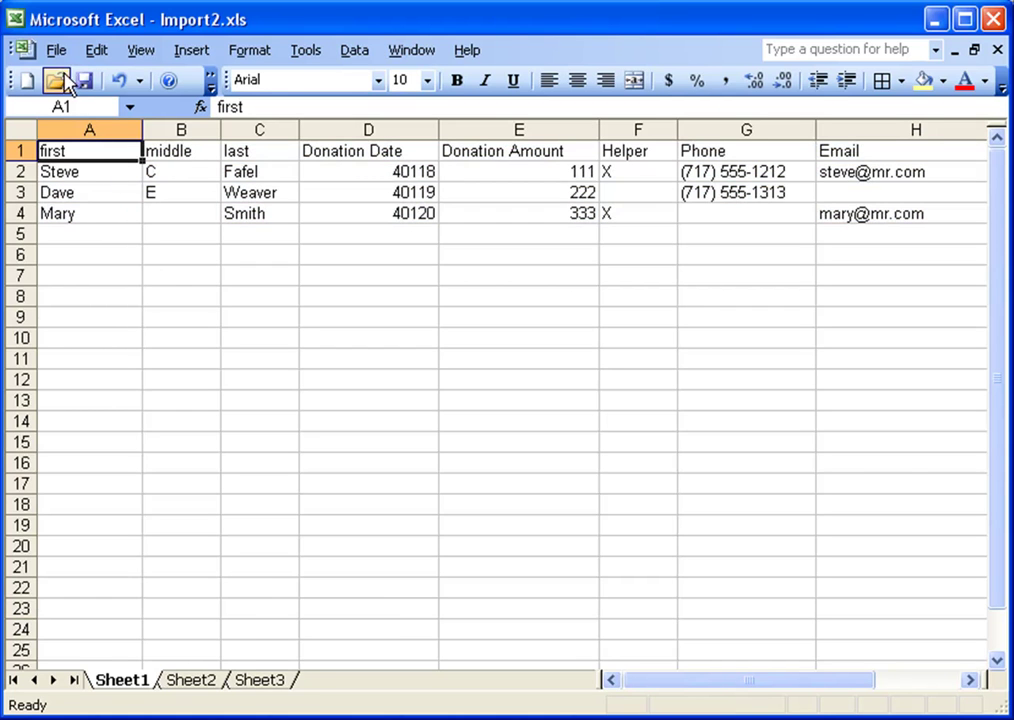
left_click(84, 80)
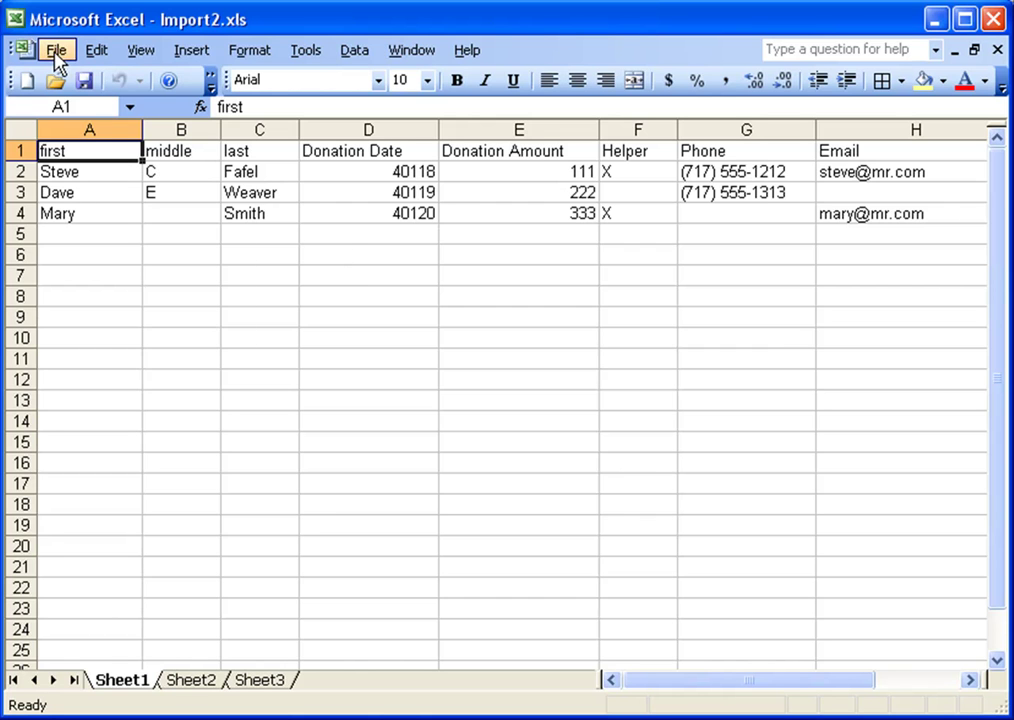
Set up Save As with type CSV (Comma delimited), targeting Import2.csv in the ImportTour folder.
left_click(55, 53)
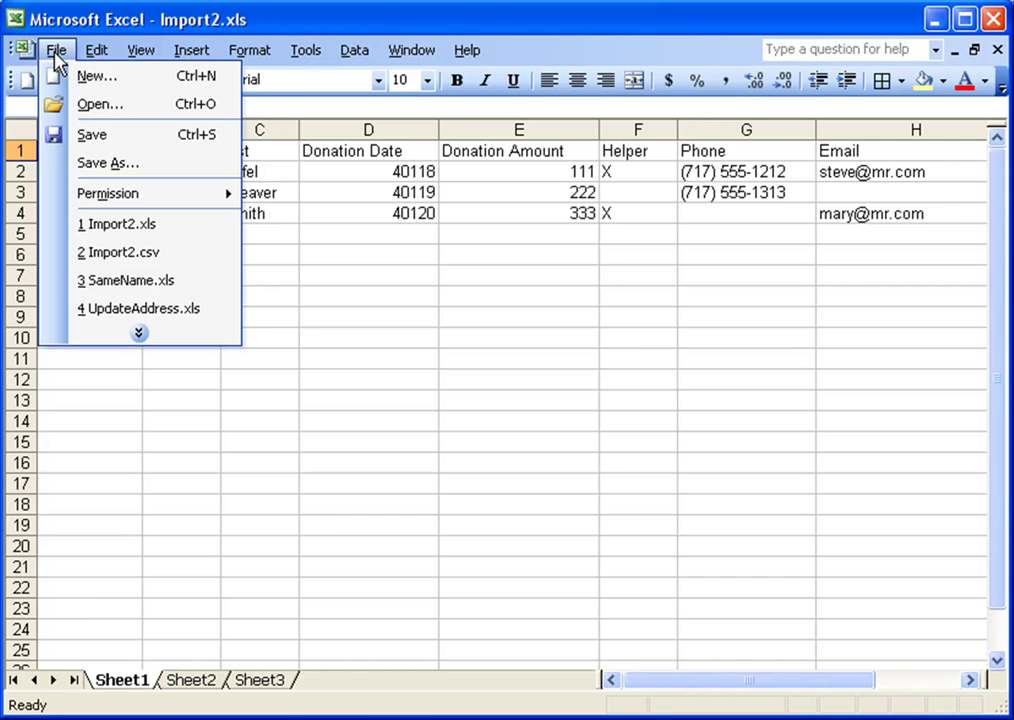
left_click(118, 163)
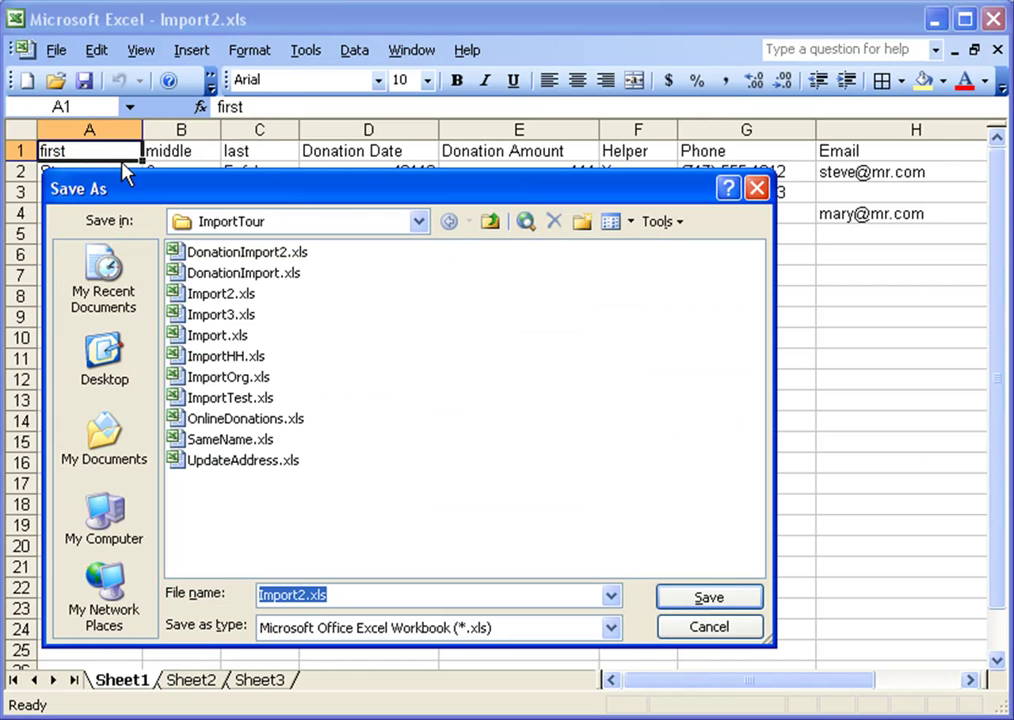
left_click(610, 628)
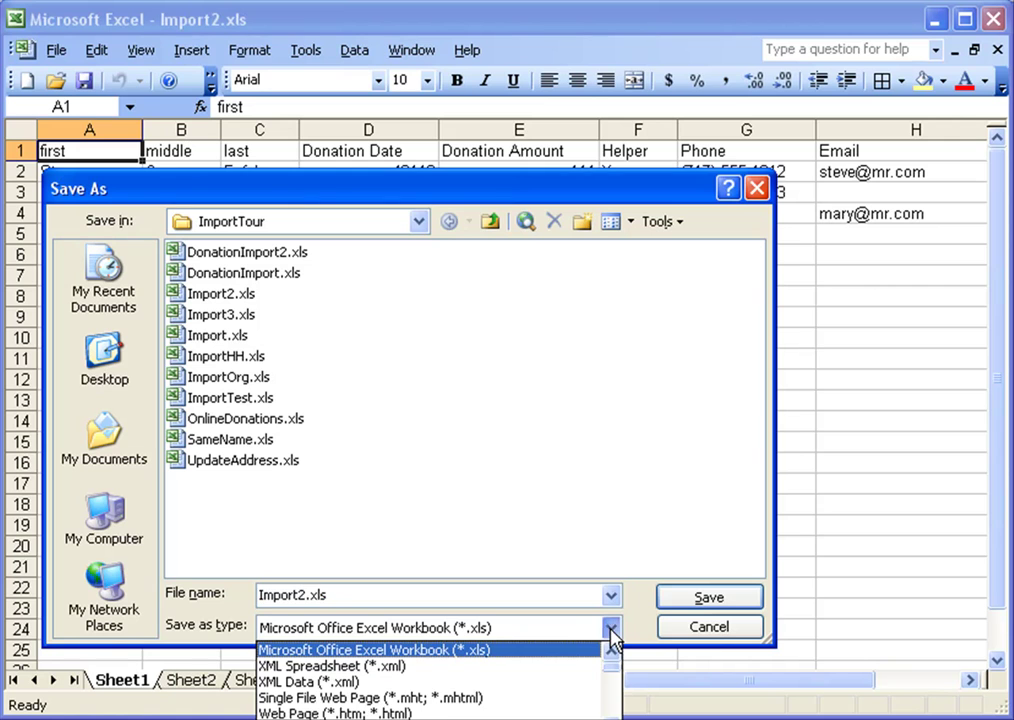
scroll(500, 710, "down", 1)
scroll(500, 710, "down", 1)
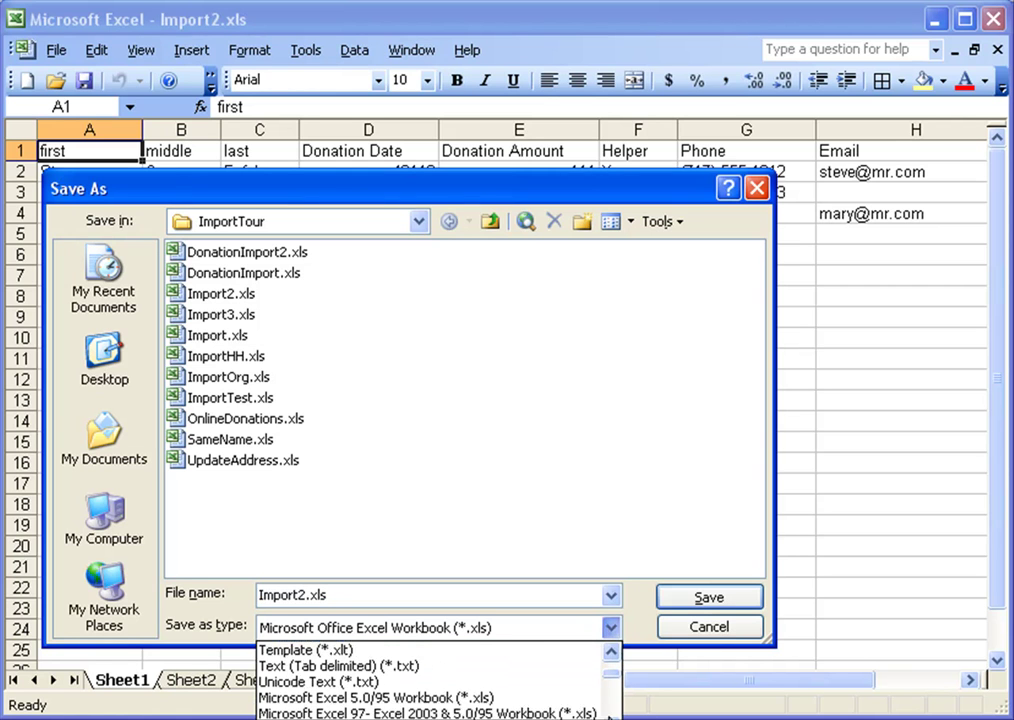
scroll(500, 712, "down", 1)
left_click(295, 697)
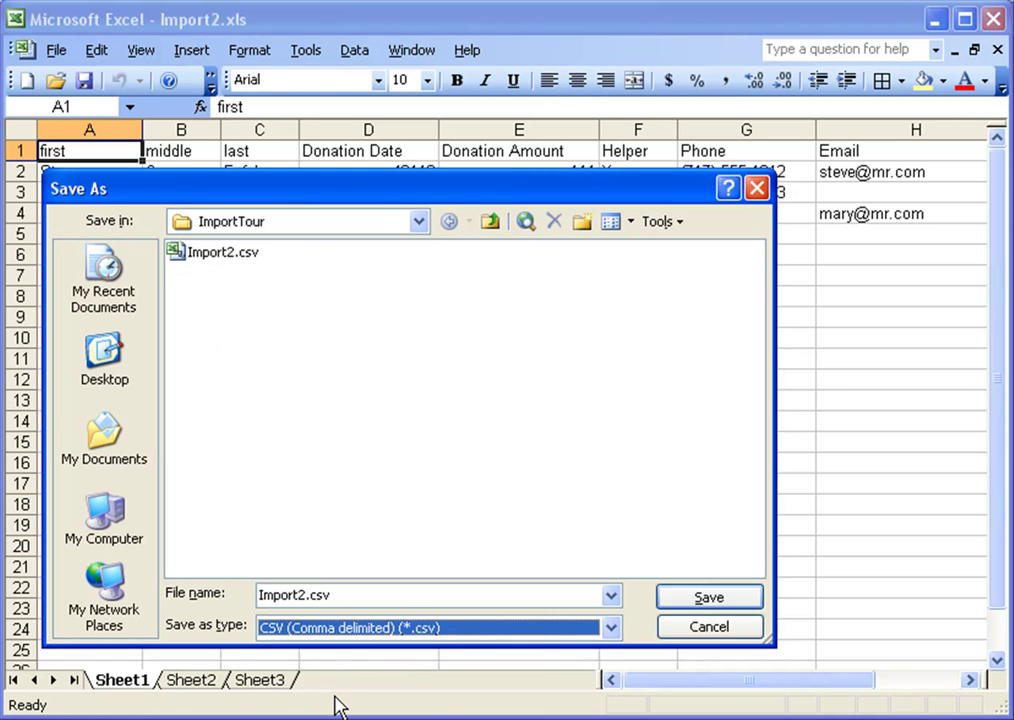
left_click(204, 258)
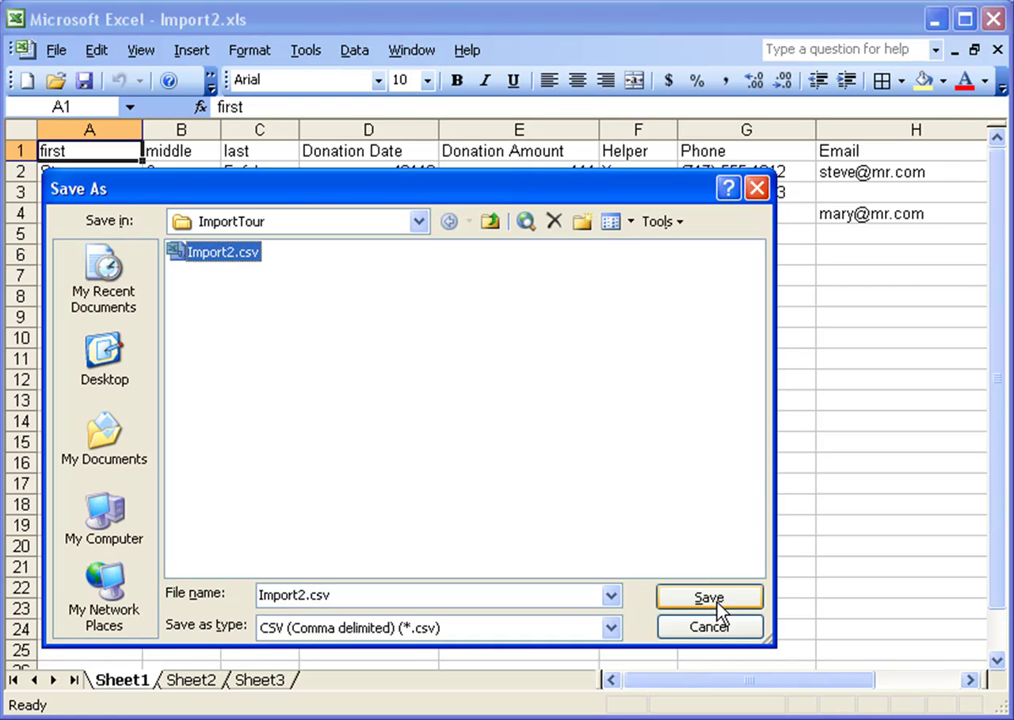
Overwrite Import2.csv, saving only the active sheet and keeping the CSV format.
left_click(712, 599)
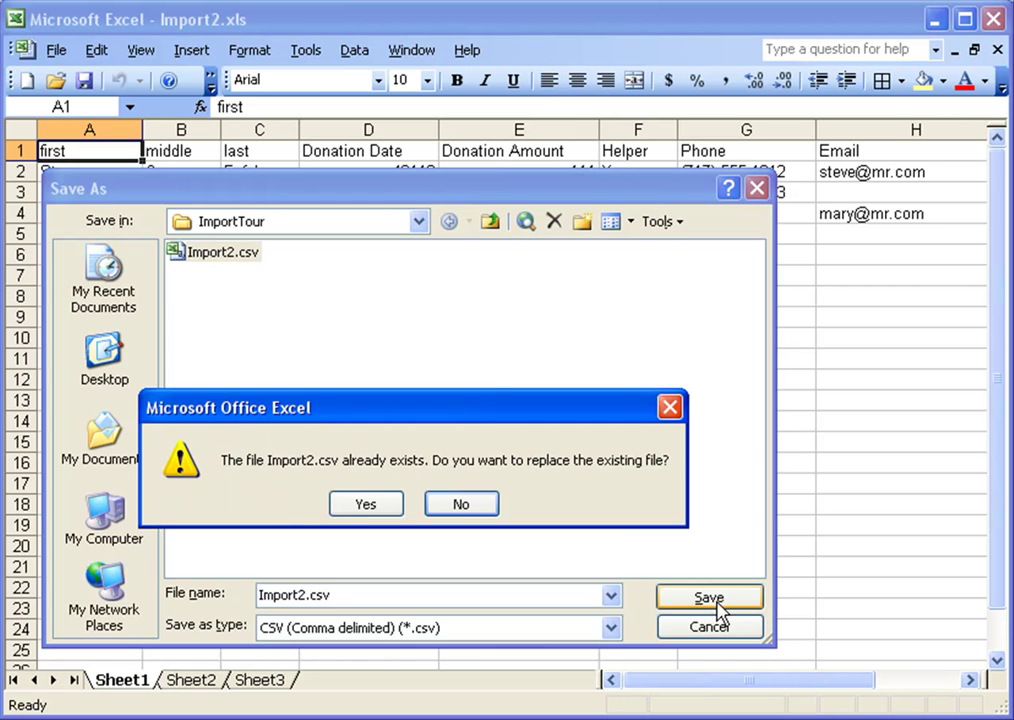
left_click(372, 505)
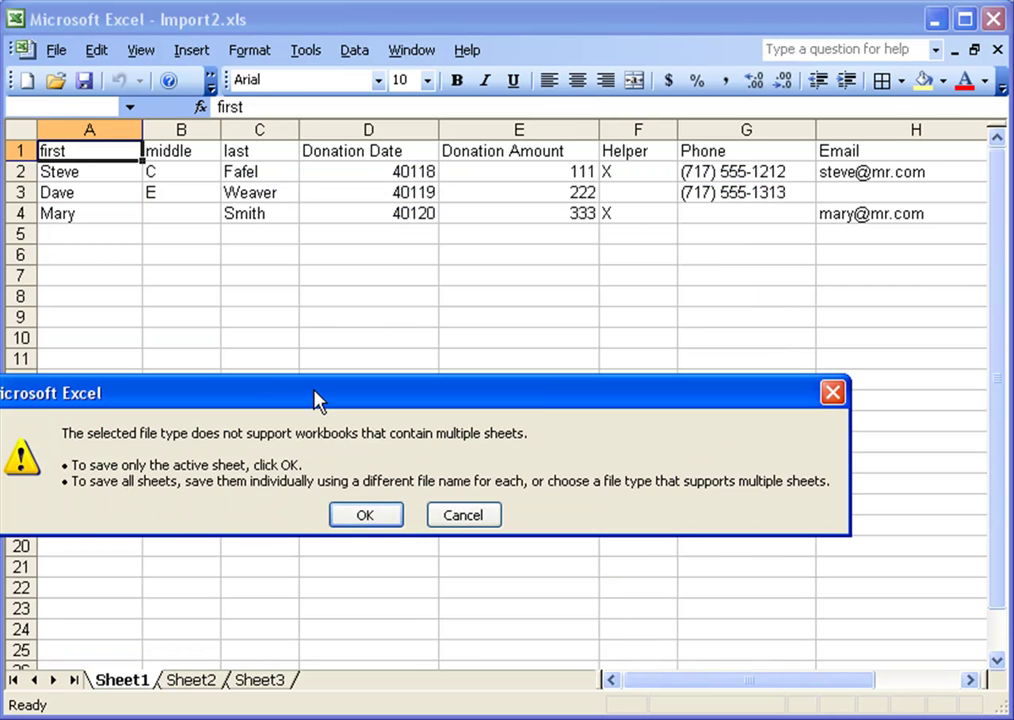
left_click_drag(315, 398, 367, 368)
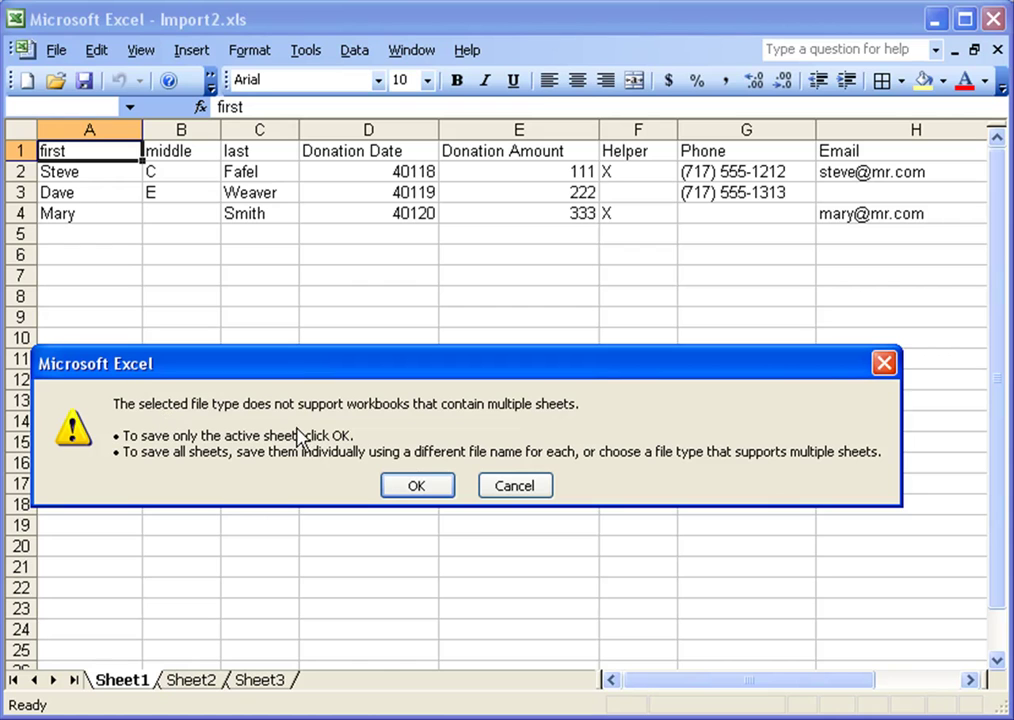
left_click(420, 490)
mouse_move(371, 393)
left_mouse_down()
mouse_move(490, 330)
mouse_move(492, 315)
left_mouse_up()
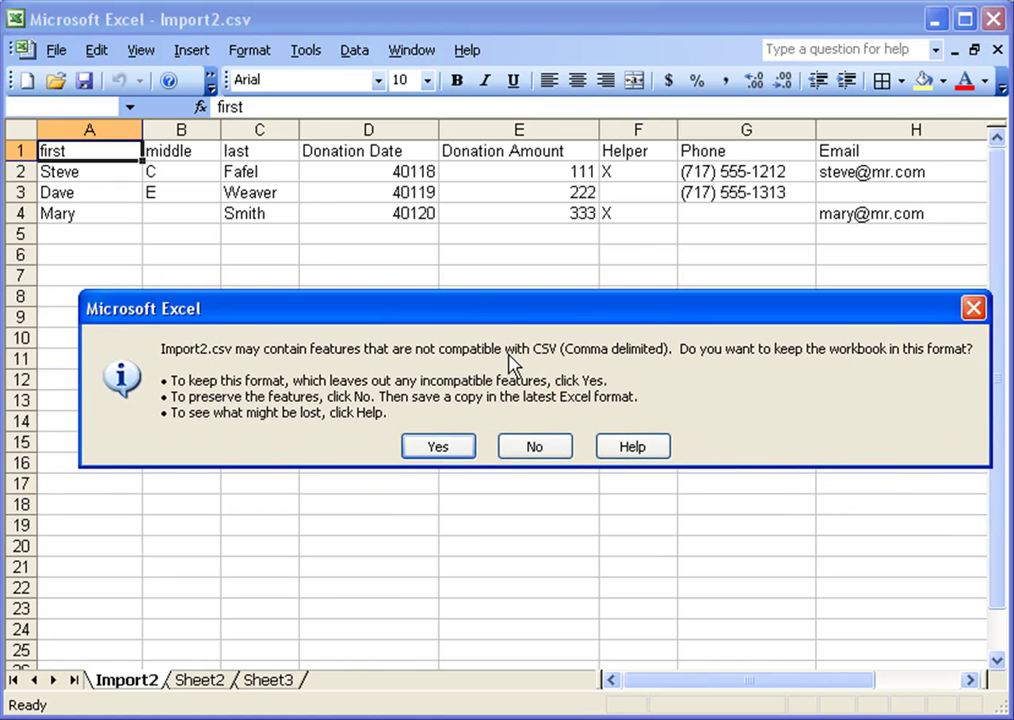
left_click(452, 449)
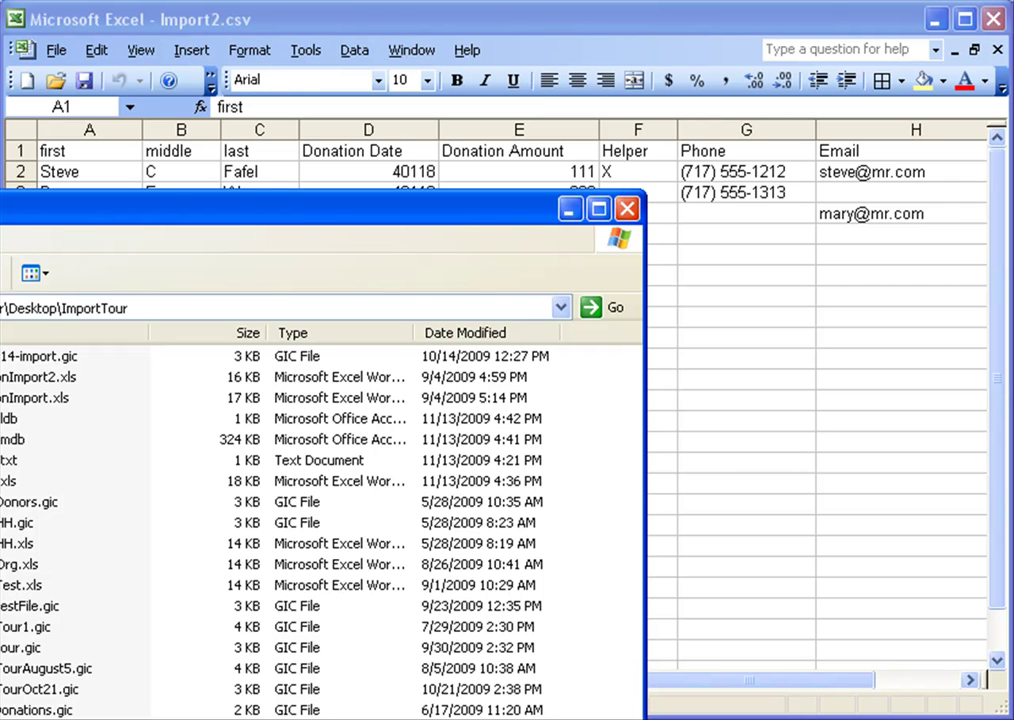
Open Import2.csv from Windows Explorer with Notepad through Open With.
right_click(20, 706)
left_click(29, 663)
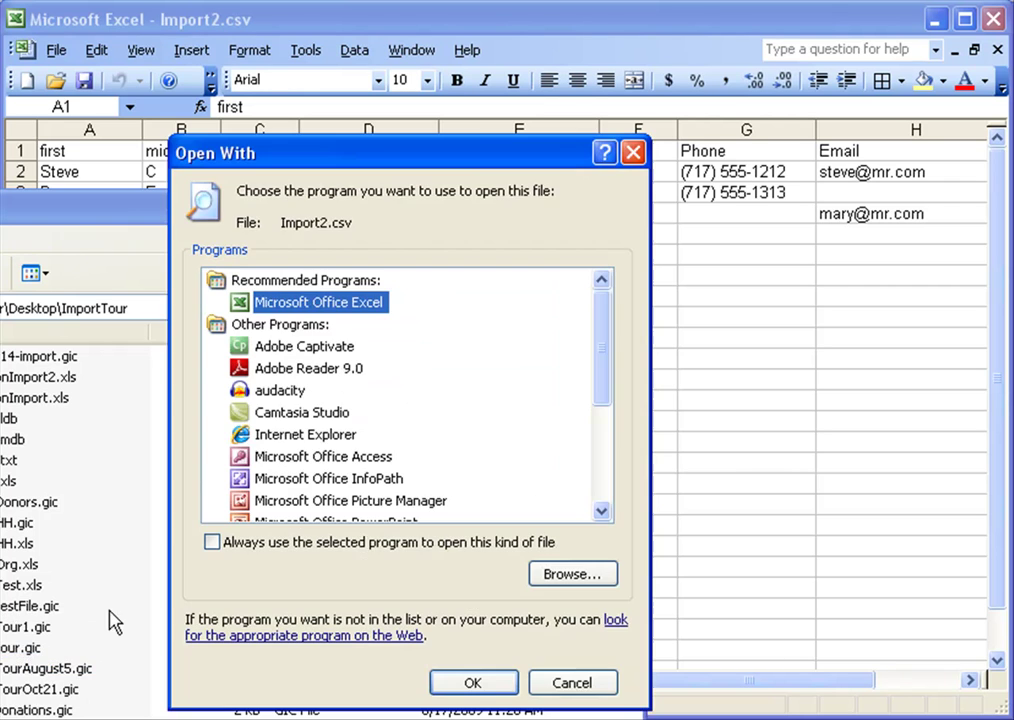
scroll(222, 478, "down", 1)
left_click(285, 500)
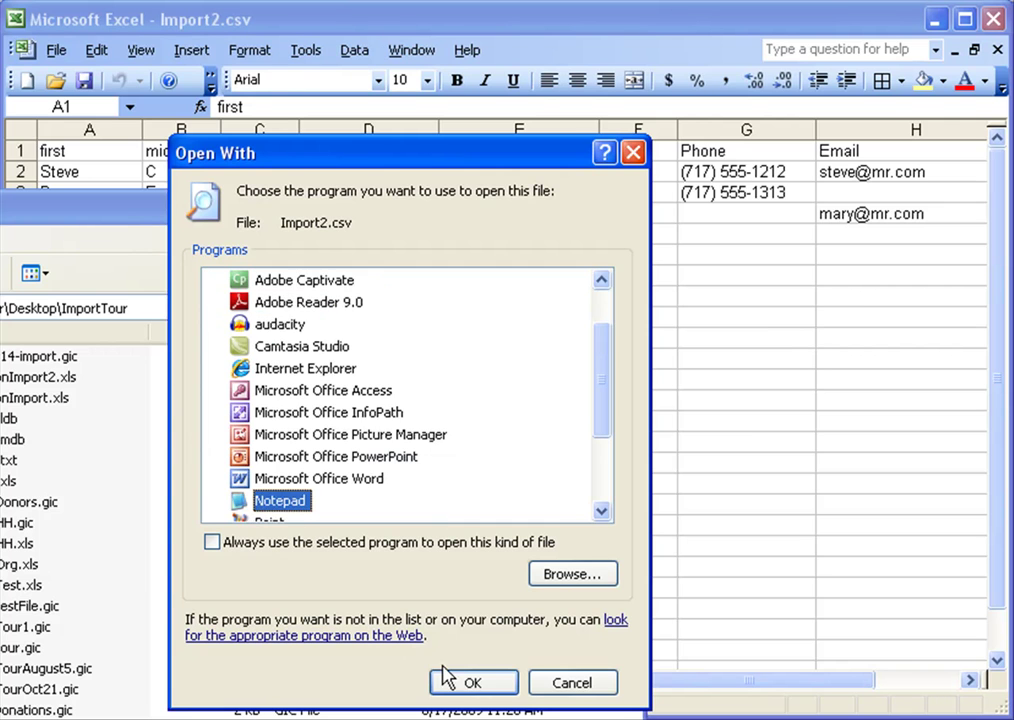
left_click(470, 682)
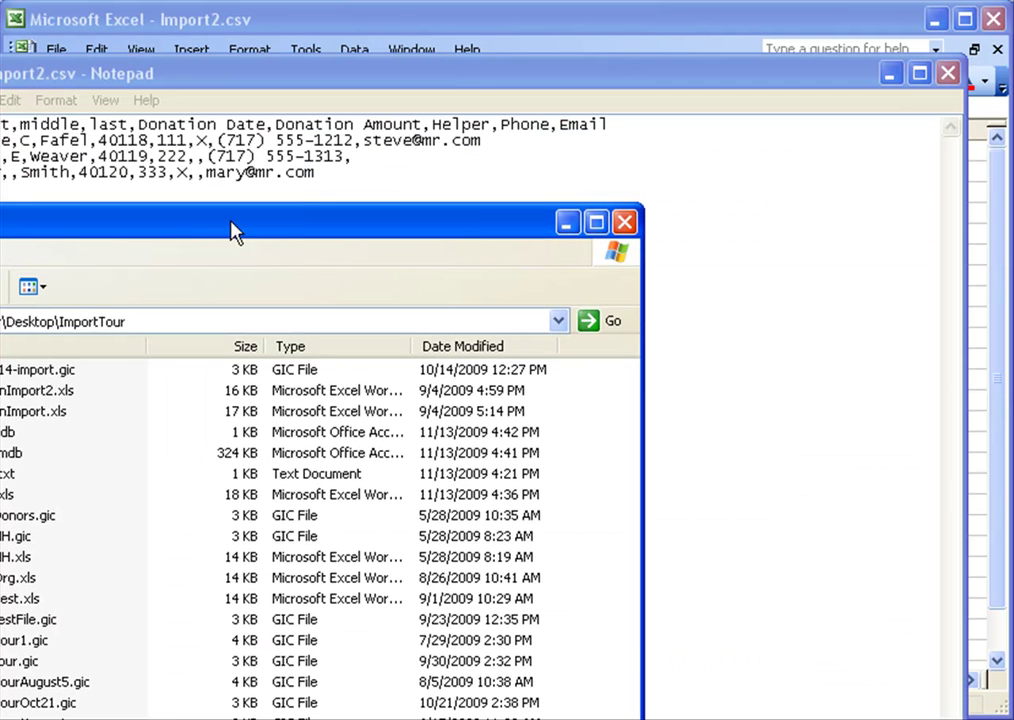
Maximize Notepad to read Import2.csv's comma-separated lines, then close Notepad.
left_click(570, 226)
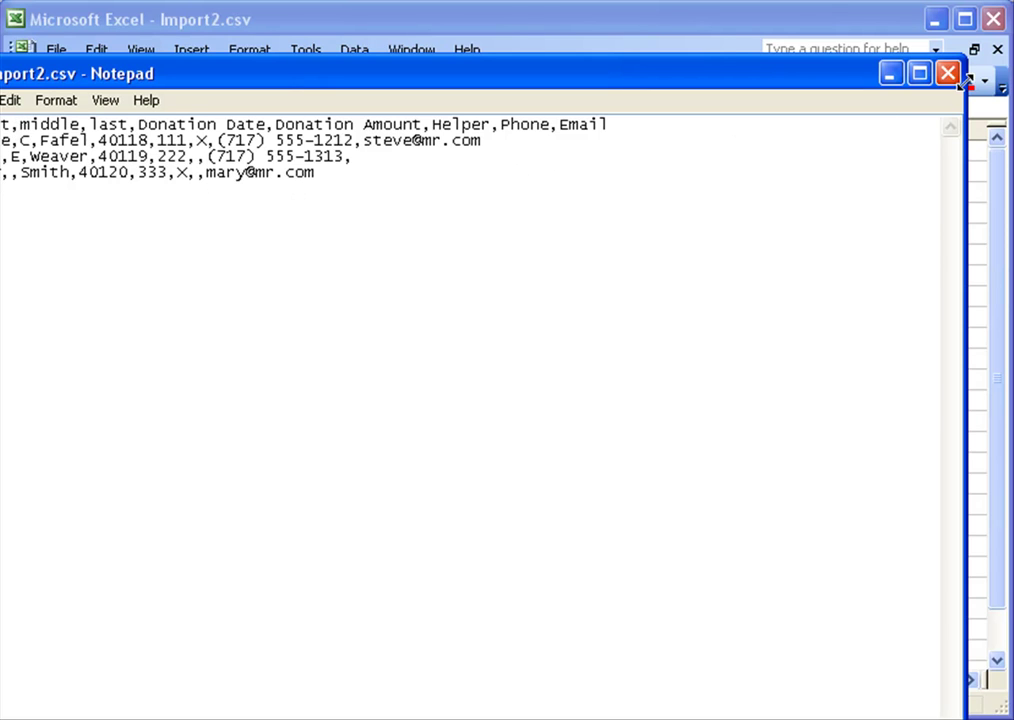
double_click(838, 75)
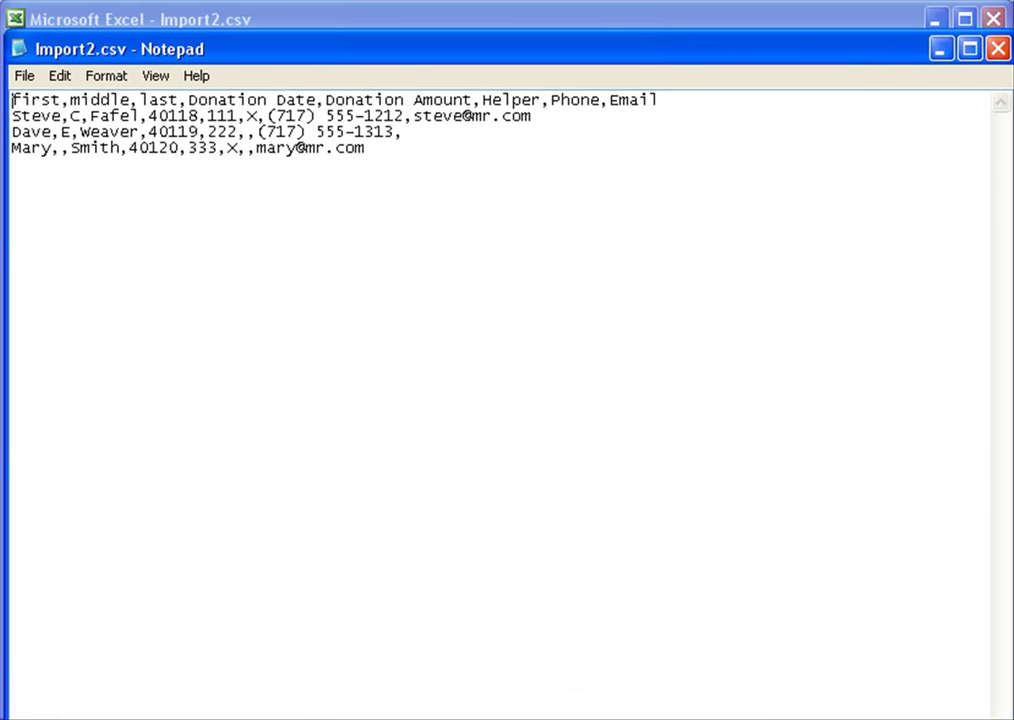
left_click(997, 48)
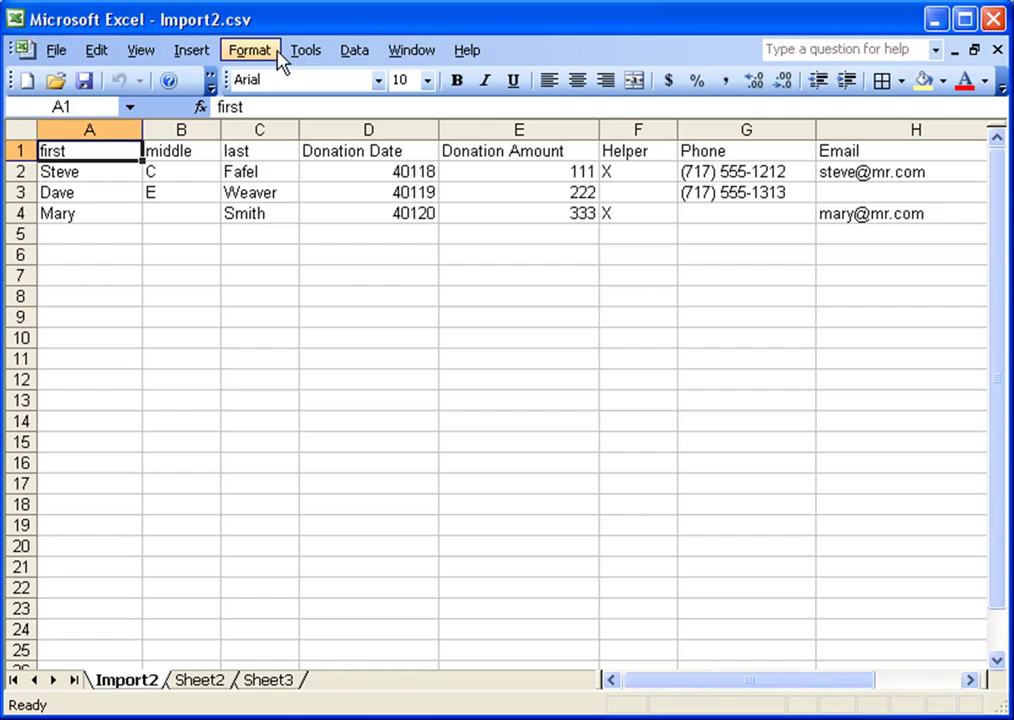